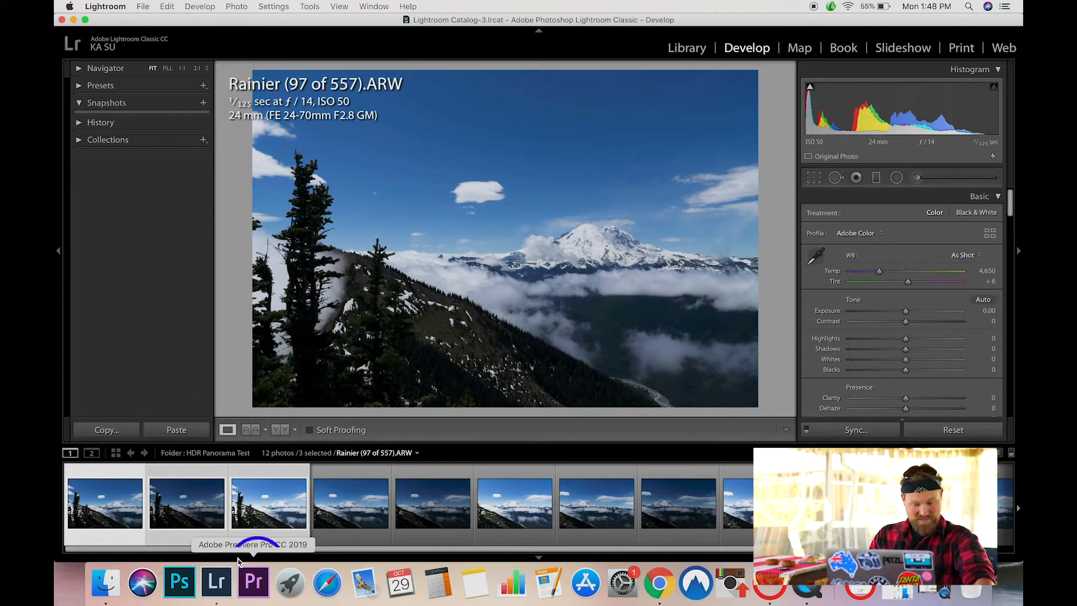
- Review the bracketed exposures of the Rainier series one after another, through to the final frame of the folder
click(115, 508)
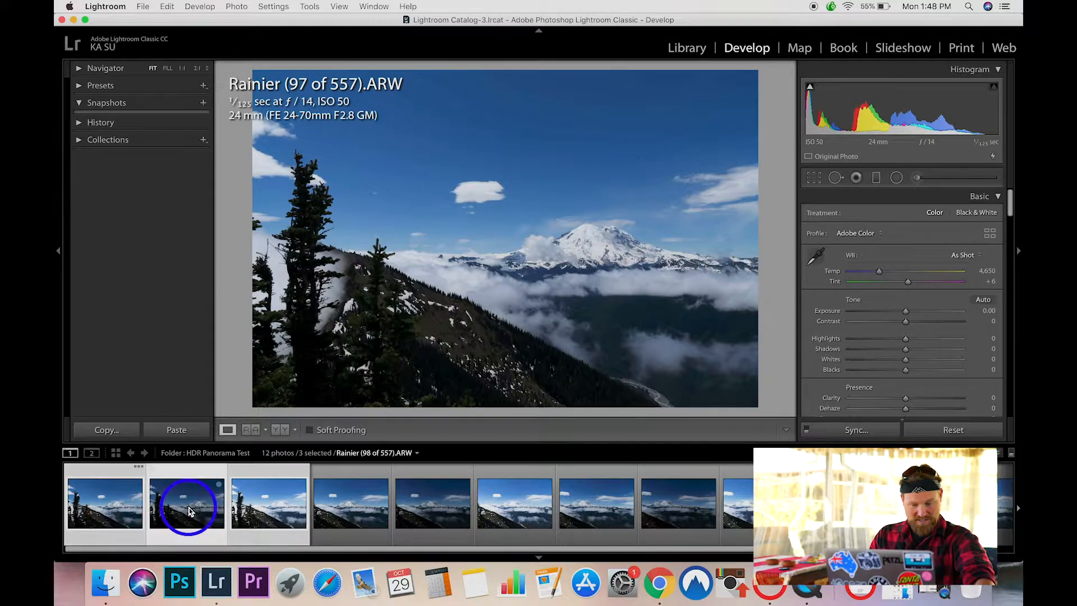
click(250, 497)
click(360, 499)
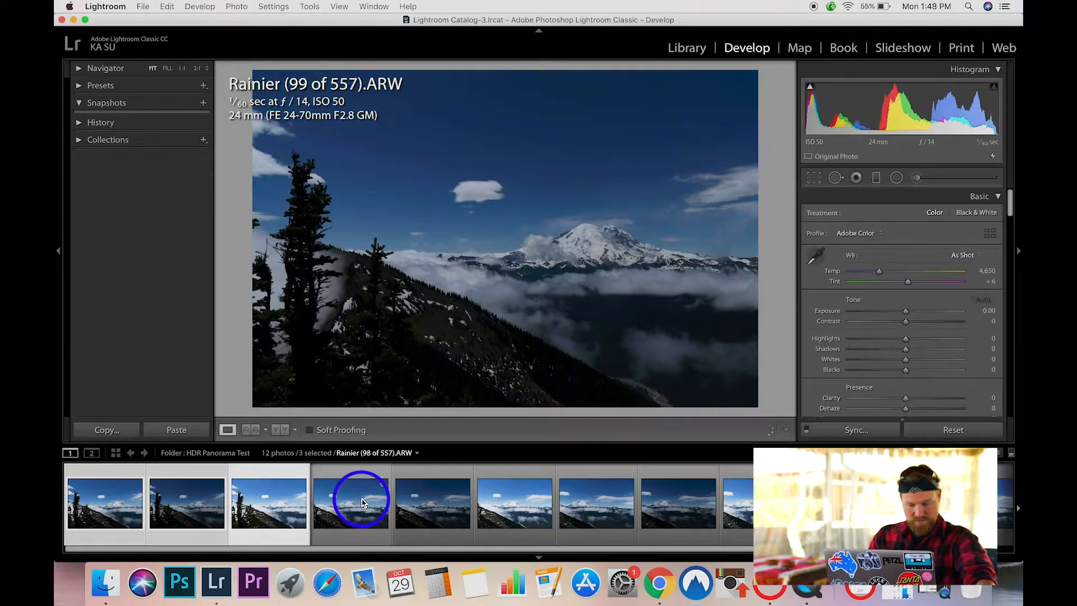
click(423, 500)
click(522, 505)
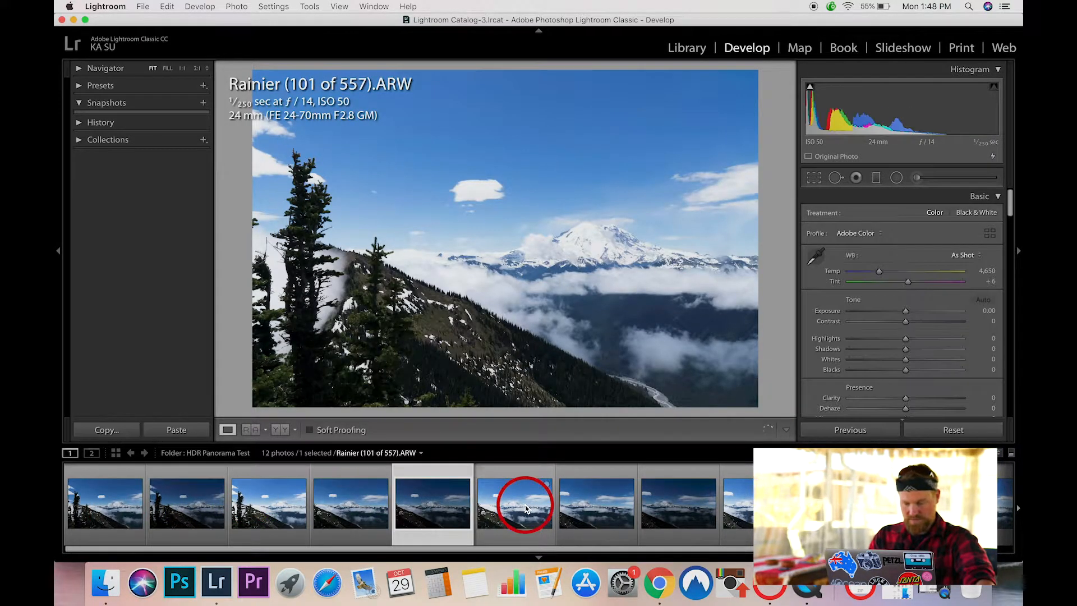
click(596, 505)
click(677, 504)
click(767, 505)
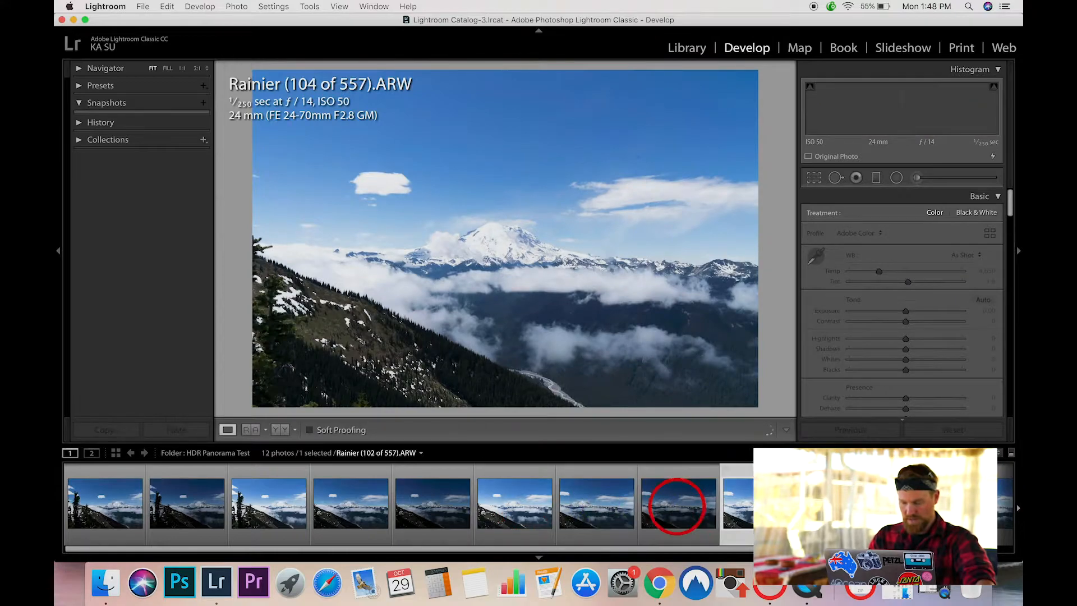
click(808, 505)
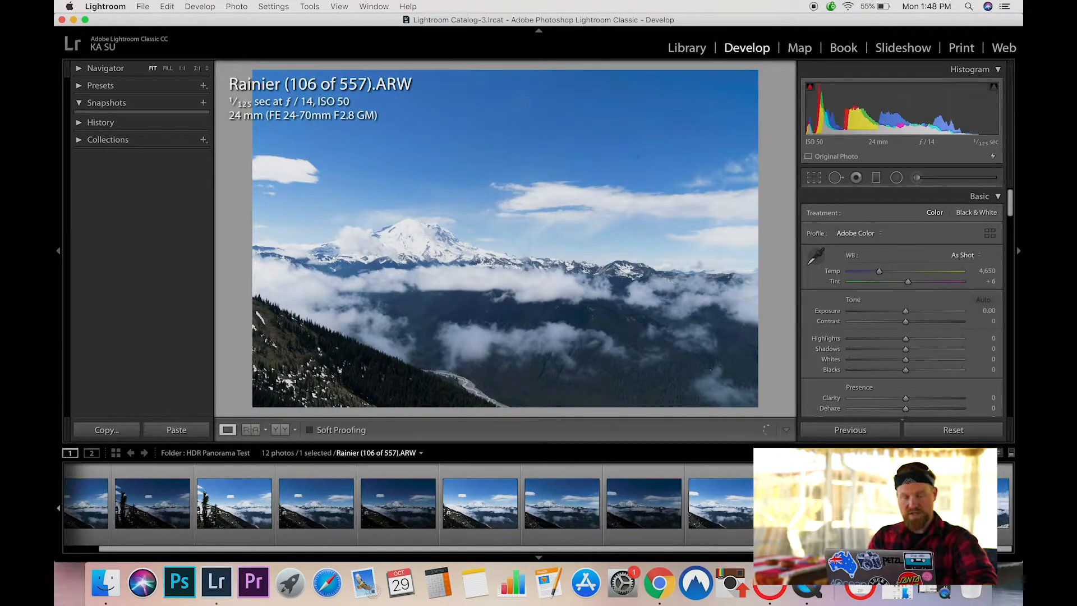
key(Right)
key(Right)
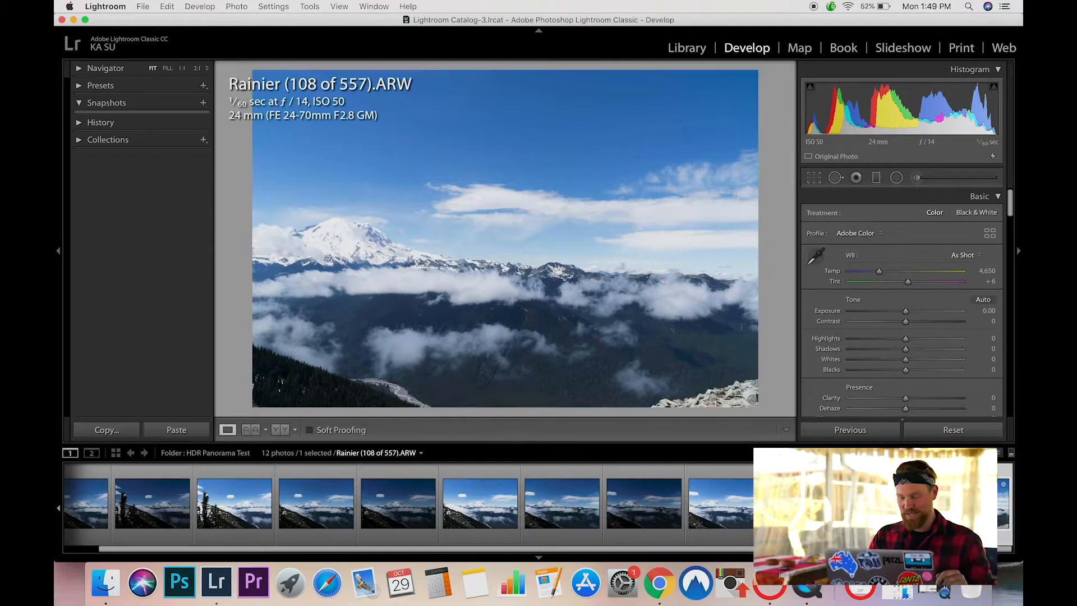
- Merge all 12 bracketed photos in the folder into one HDR panorama using the Cylindrical projection
scroll(221, 515, up, 2)
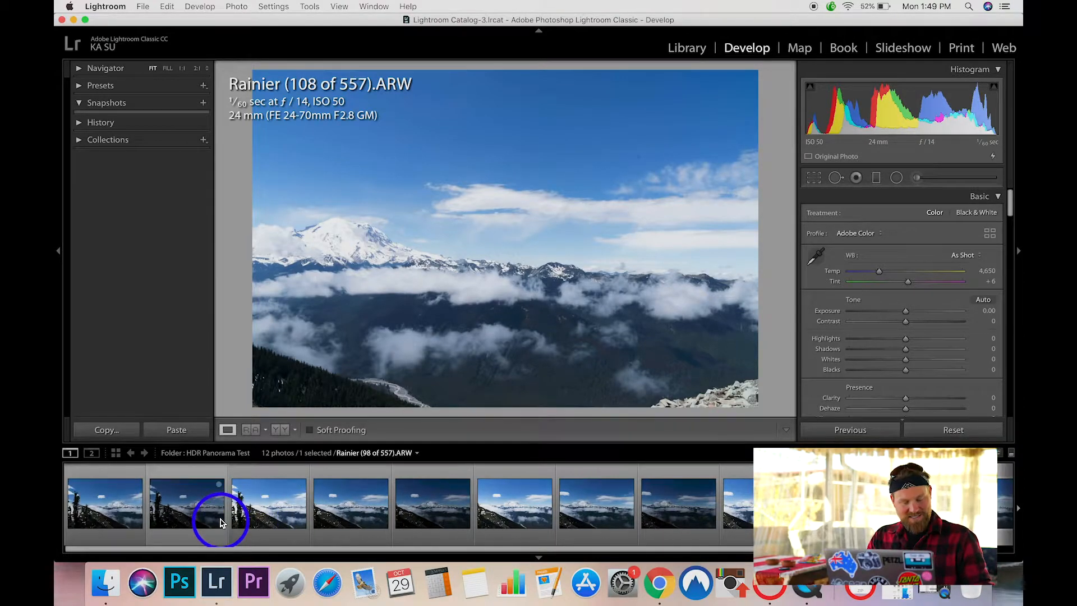
click(87, 510)
key(super+a)
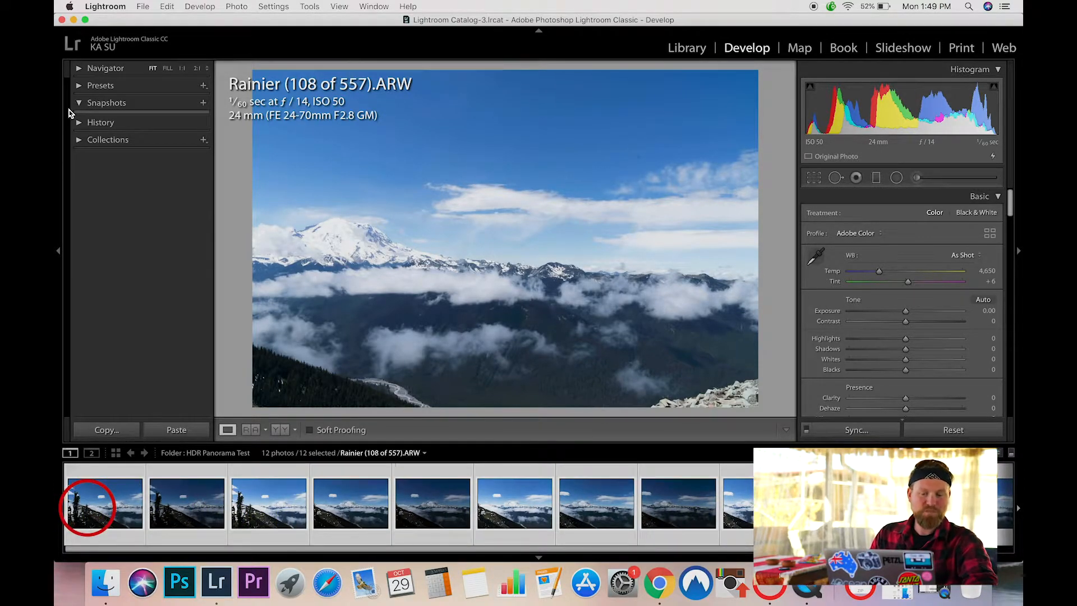
click(233, 8)
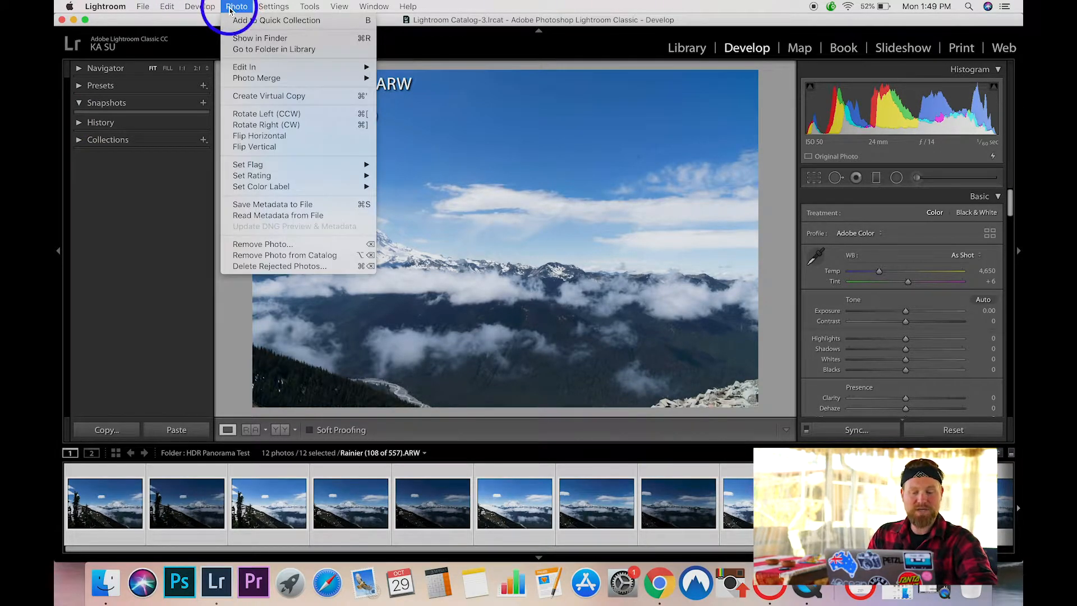
mouse_move(256, 70)
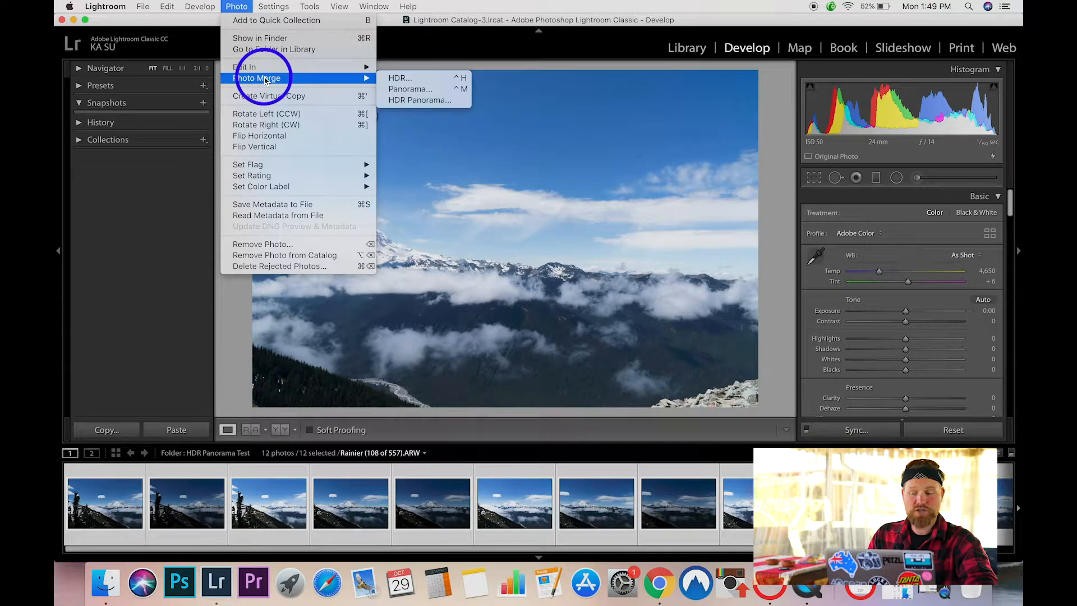
click(425, 103)
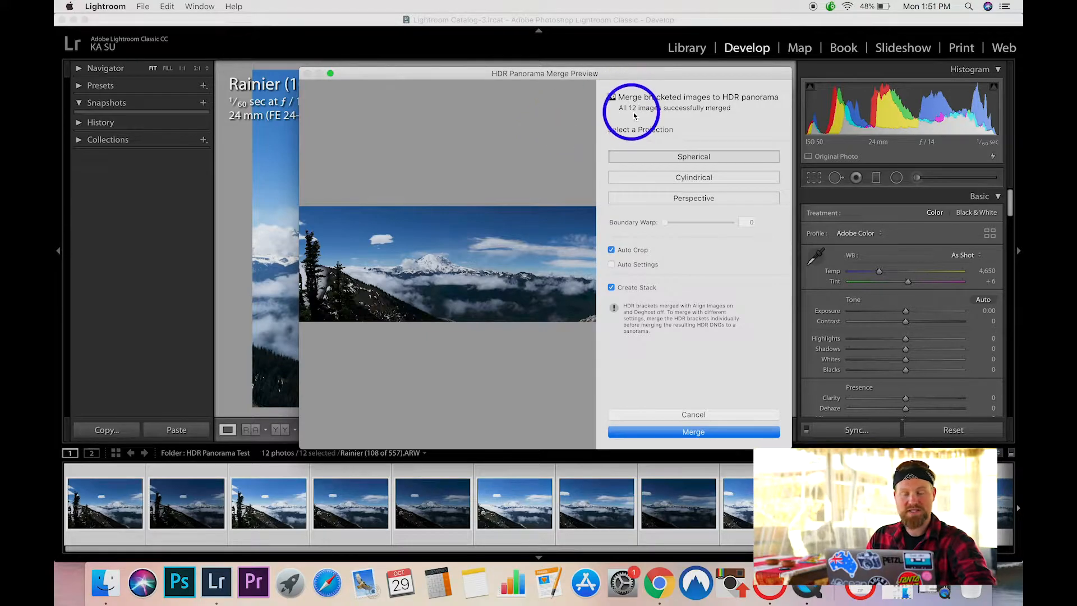
click(691, 178)
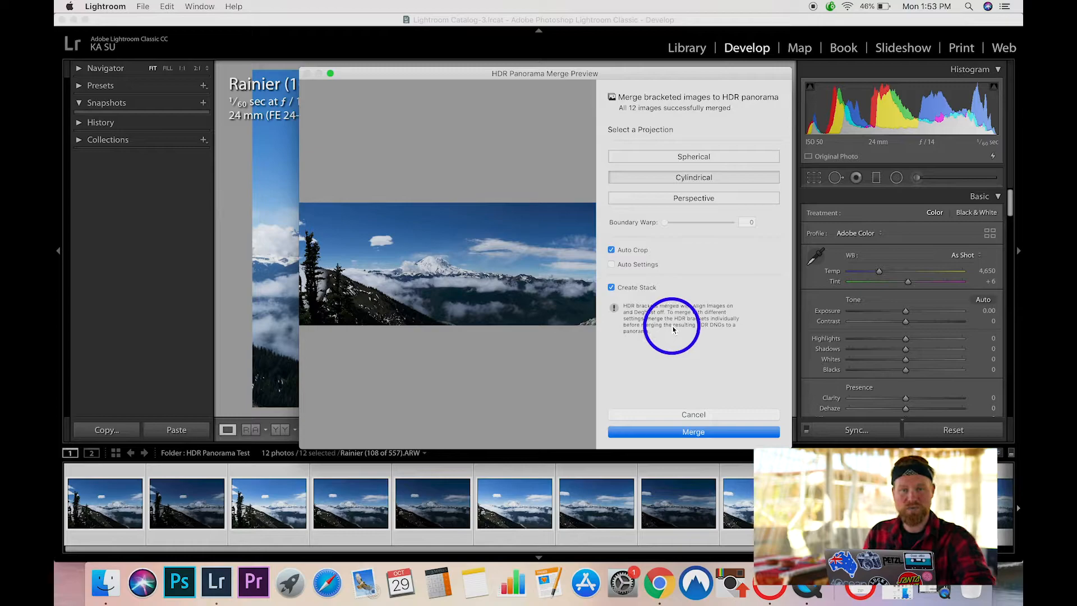
click(691, 433)
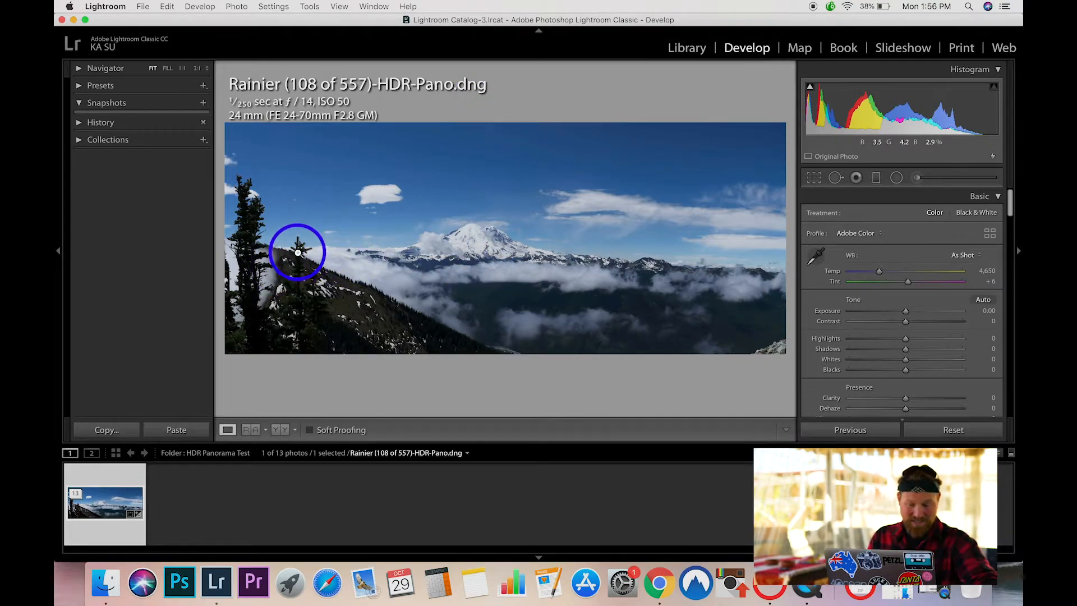
- Examine the merged panorama at 1:1, from the snowy peak along the distant ridge and back to the foreground trees
click(462, 230)
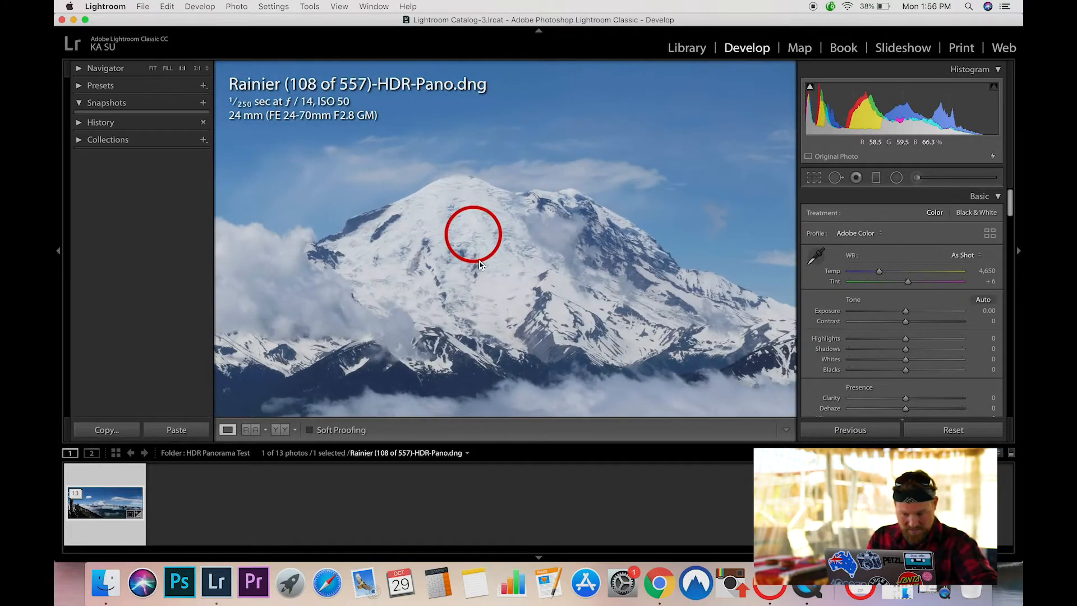
drag(548, 259, 435, 269)
drag(513, 279, 344, 273)
drag(574, 271, 383, 250)
drag(530, 283, 325, 250)
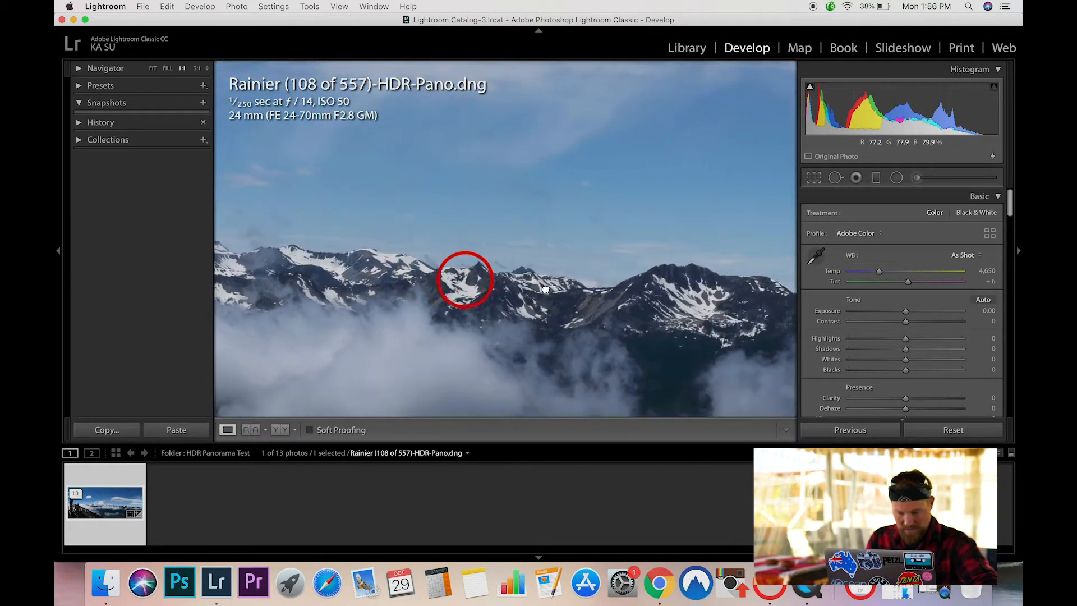
drag(603, 286, 407, 288)
drag(527, 301, 358, 303)
mouse_move(486, 309)
mouse_down()
mouse_move(291, 301)
mouse_move(499, 313)
mouse_move(428, 246)
mouse_move(584, 241)
mouse_up()
mouse_move(322, 228)
mouse_down()
mouse_move(353, 203)
mouse_move(499, 250)
mouse_up()
drag(370, 219, 471, 177)
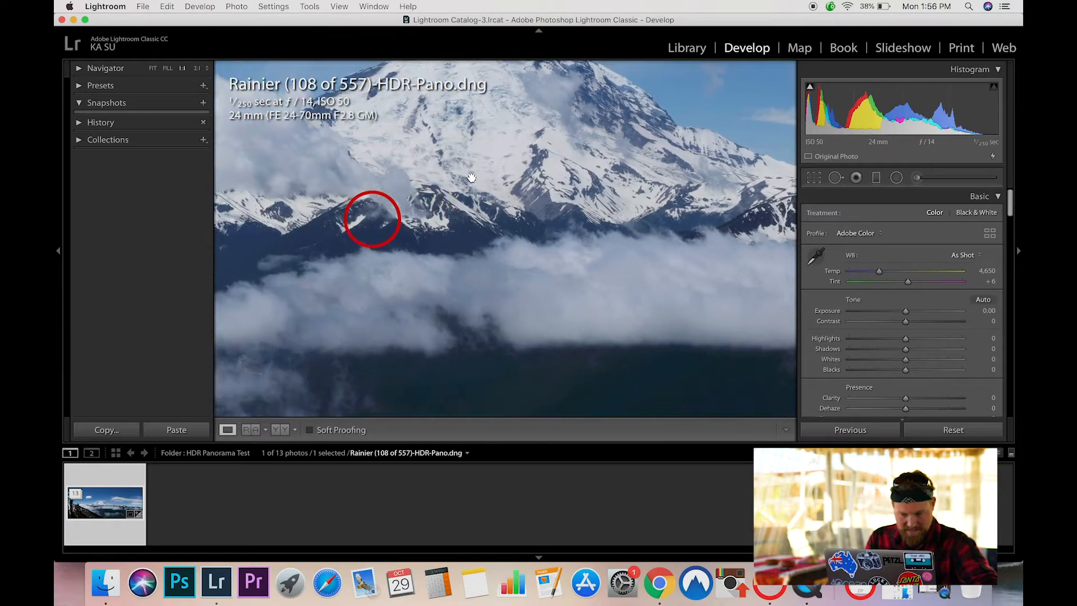
mouse_move(409, 259)
mouse_down()
mouse_move(460, 205)
mouse_move(456, 220)
mouse_move(543, 192)
mouse_move(493, 219)
mouse_move(464, 217)
mouse_move(544, 231)
mouse_move(464, 223)
mouse_move(512, 240)
mouse_up()
drag(385, 219, 438, 220)
drag(392, 261, 500, 252)
drag(503, 186, 497, 260)
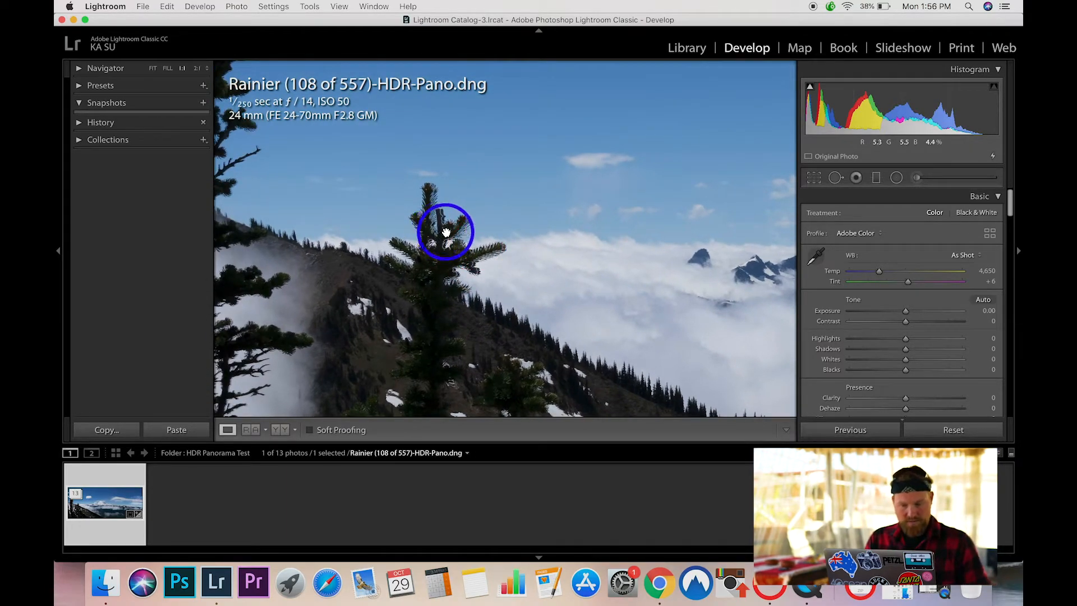
- Inspect the edges of the foreground treetop's branches against the clouds at a higher magnification
key(super+equal)
key(super+equal)
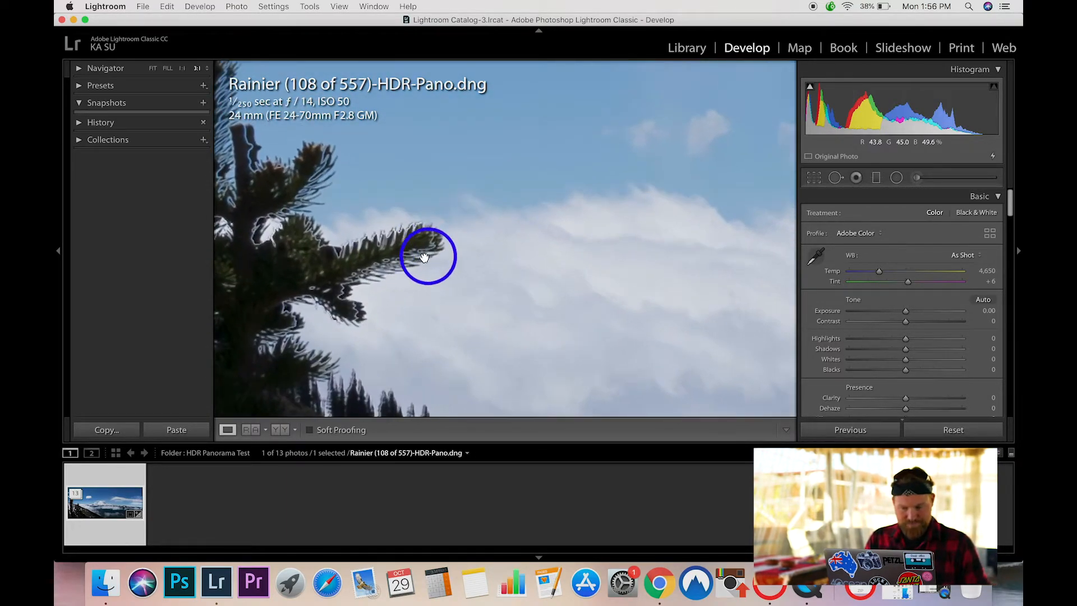
drag(408, 260, 534, 222)
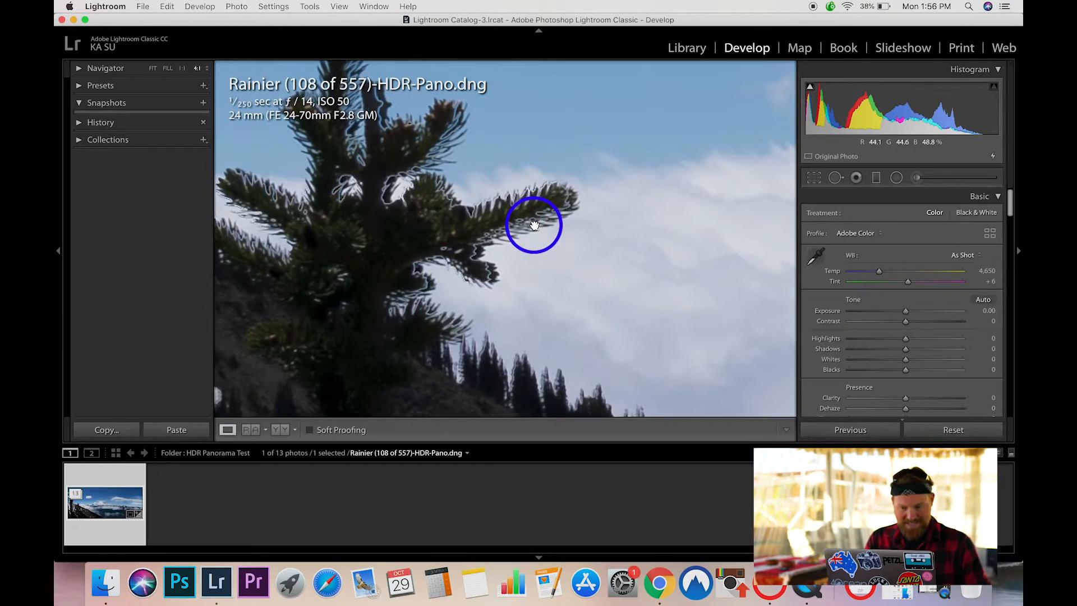
key(super+equal)
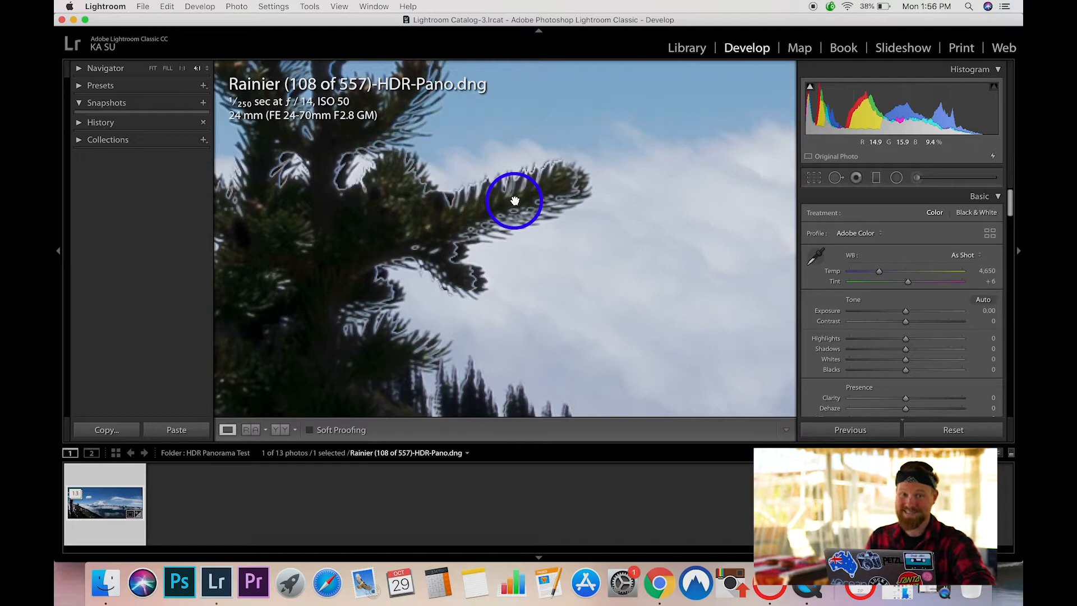
- Expand the panorama's stack and set up an HDR merge of the Rainier 97, 98 and 99 exposures with Create Stack turned off
click(76, 497)
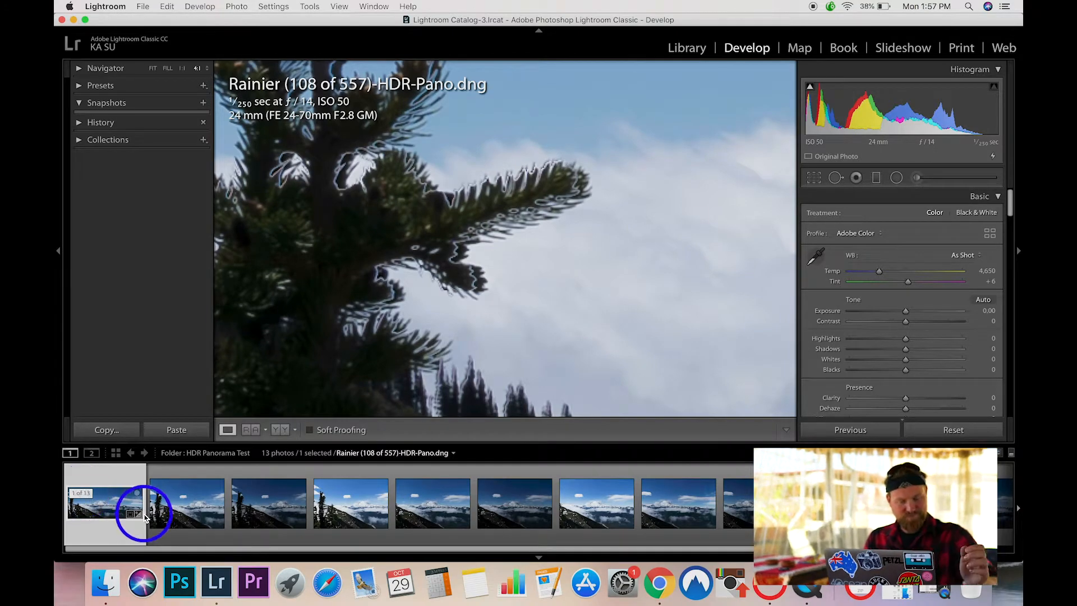
click(191, 503)
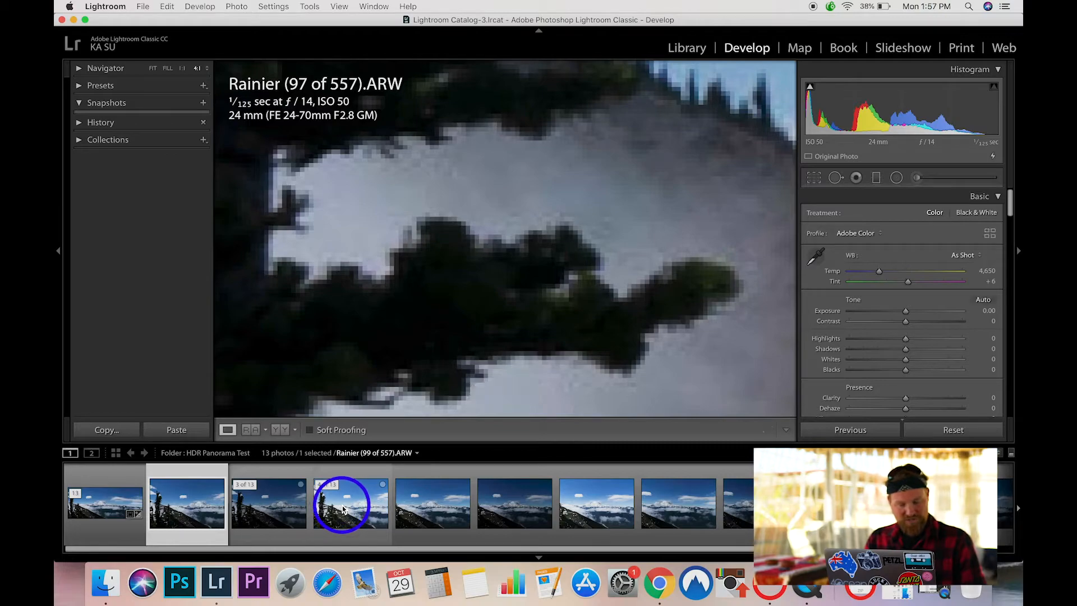
shift+click(343, 509)
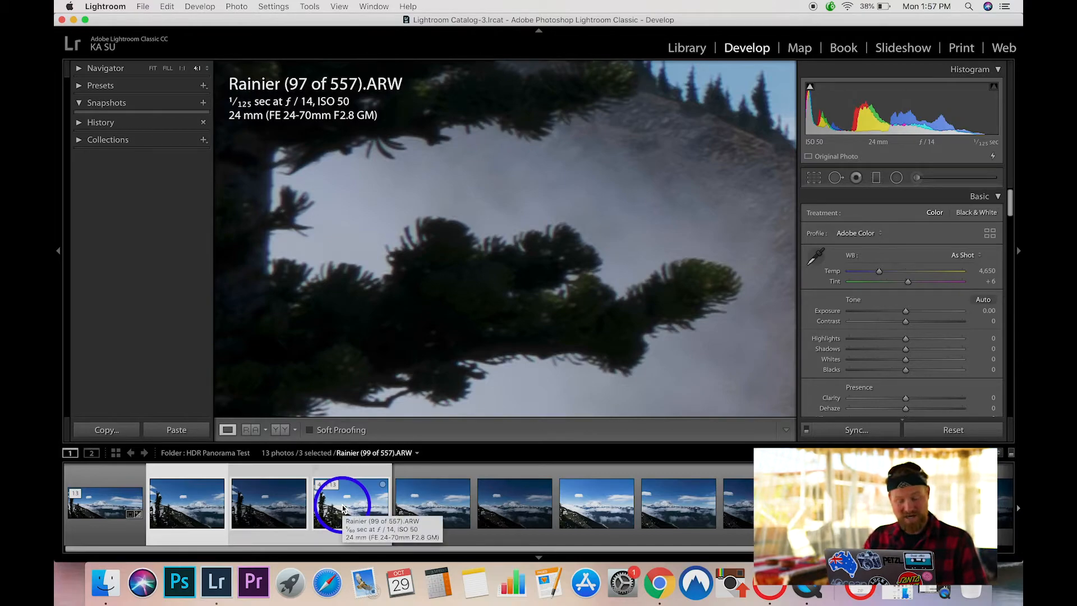
key(ctrl+h)
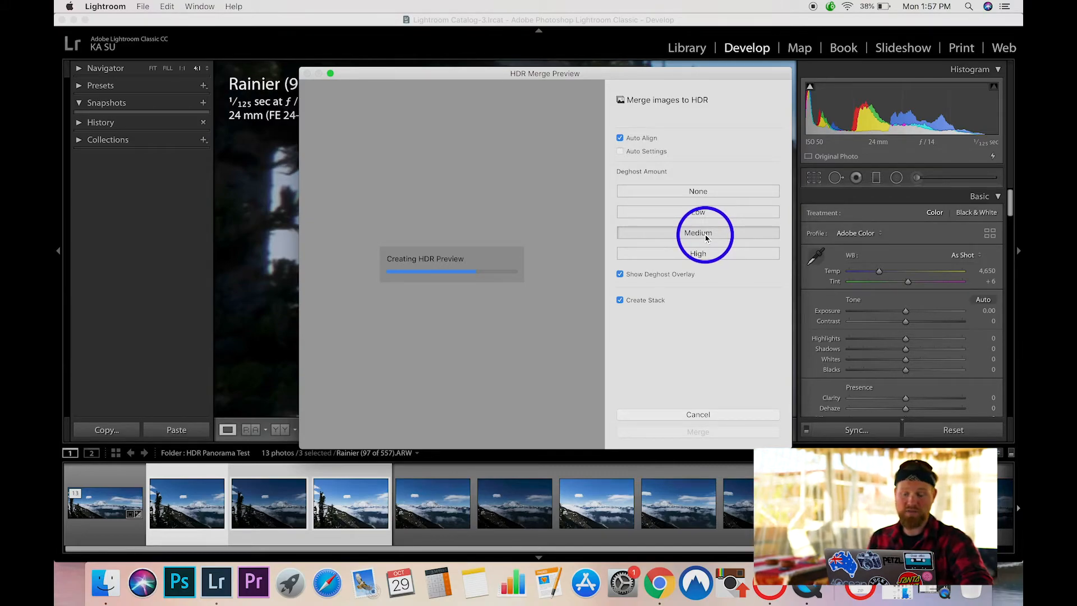
click(621, 300)
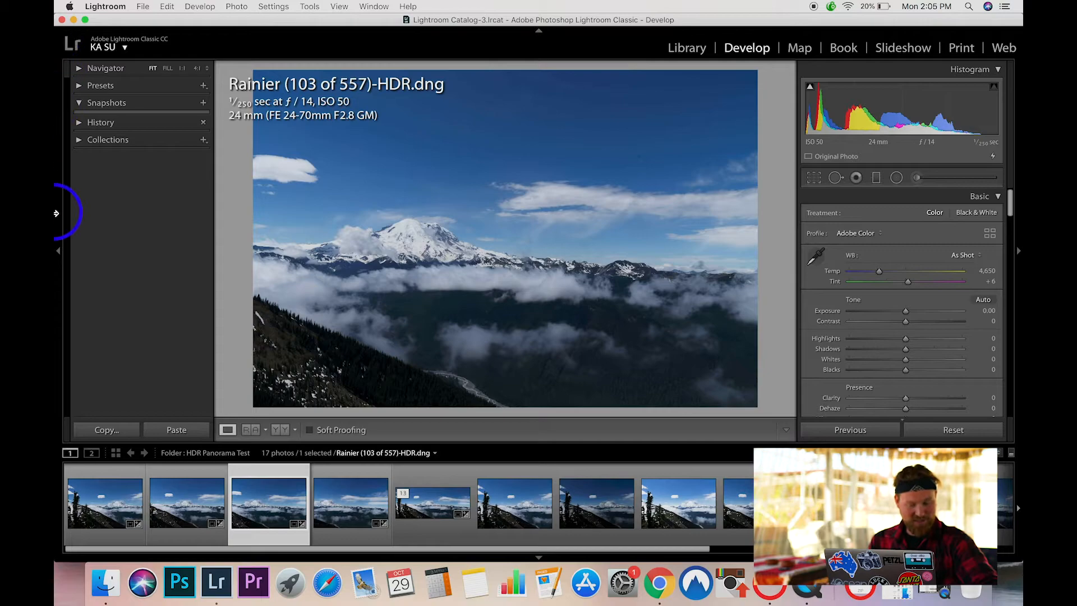
- Merge the four HDR DNG images, Rainier 97 through 106, into a panorama using the Cylindrical projection
click(105, 512)
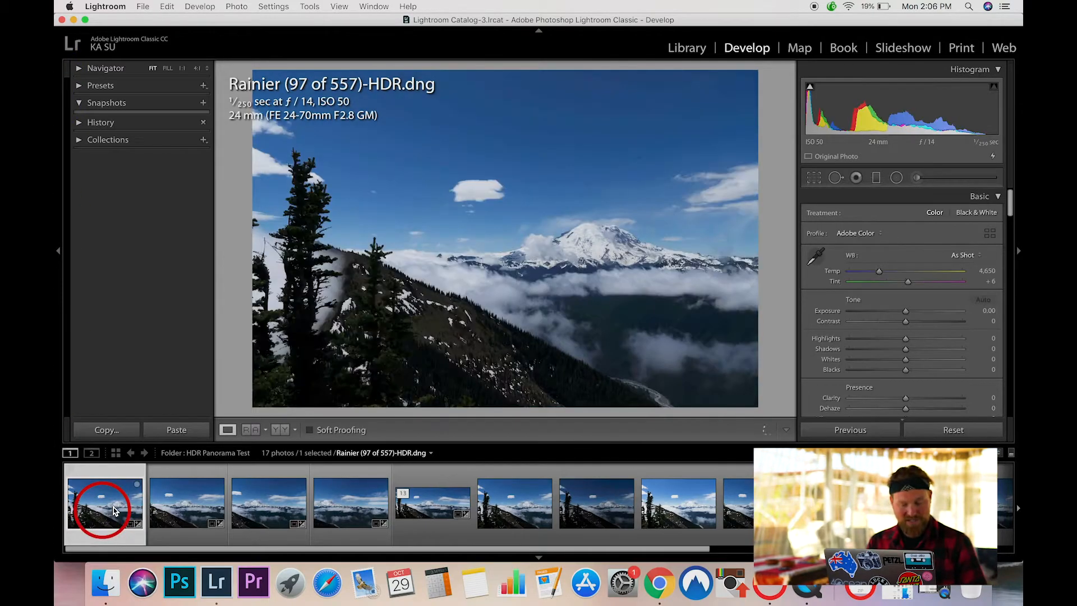
shift+click(341, 511)
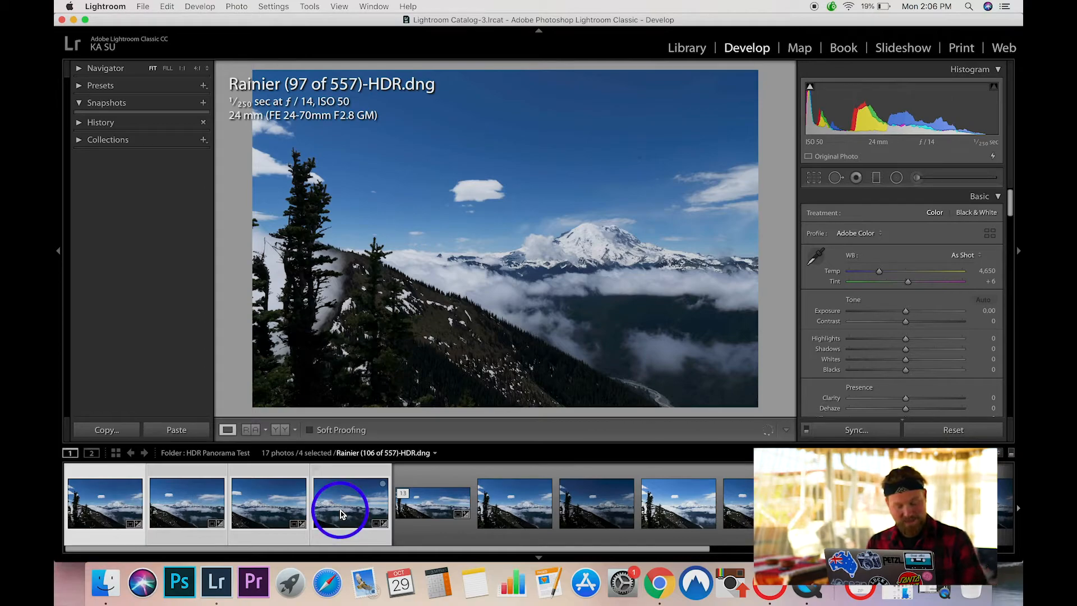
key(ctrl+m)
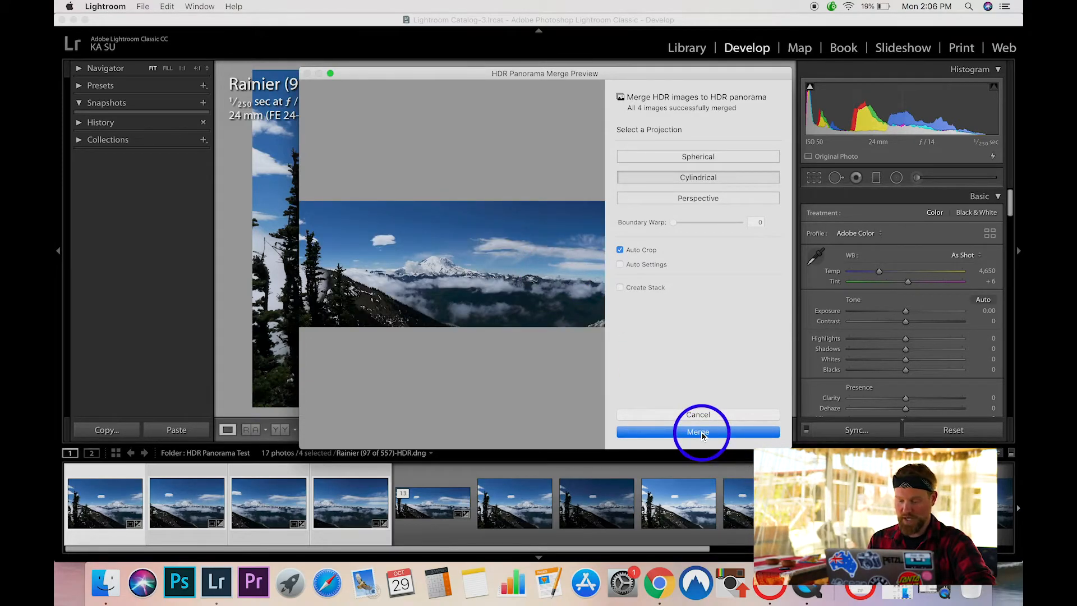
click(701, 435)
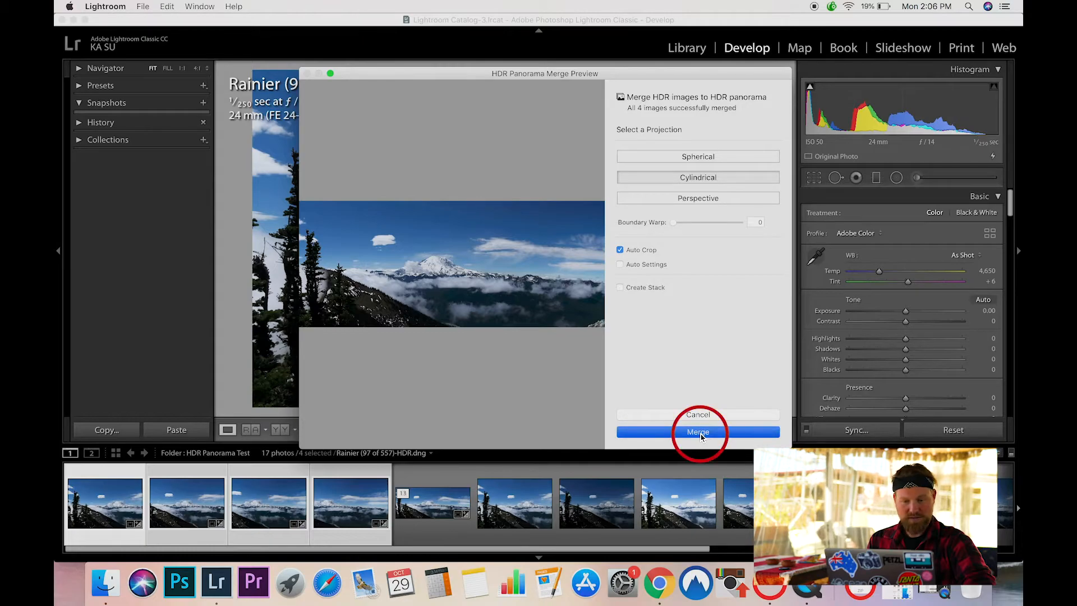
- Set up a Reference View comparison with Rainier (108 of 557)-HDR-Pano.dng as active photo and Rainier (97 of 557)-HDR-Pano.dng as reference
click(482, 505)
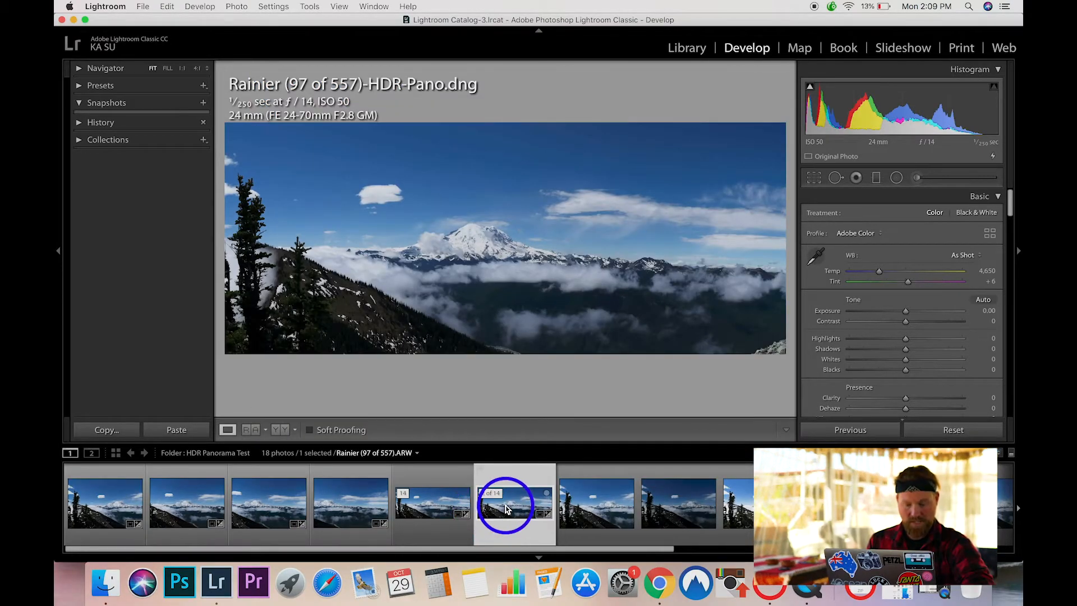
click(436, 508)
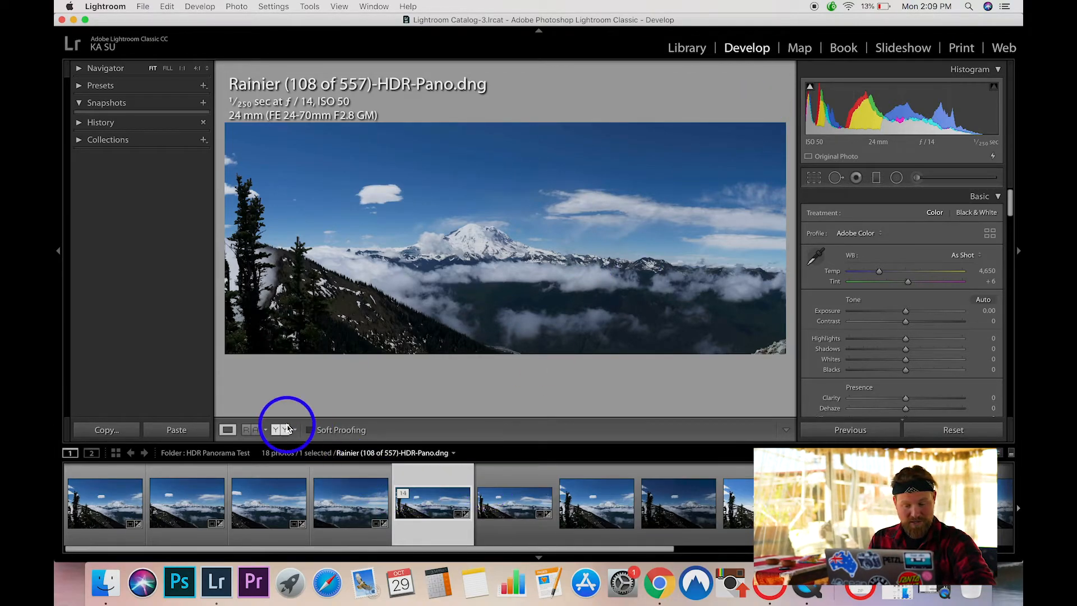
click(256, 429)
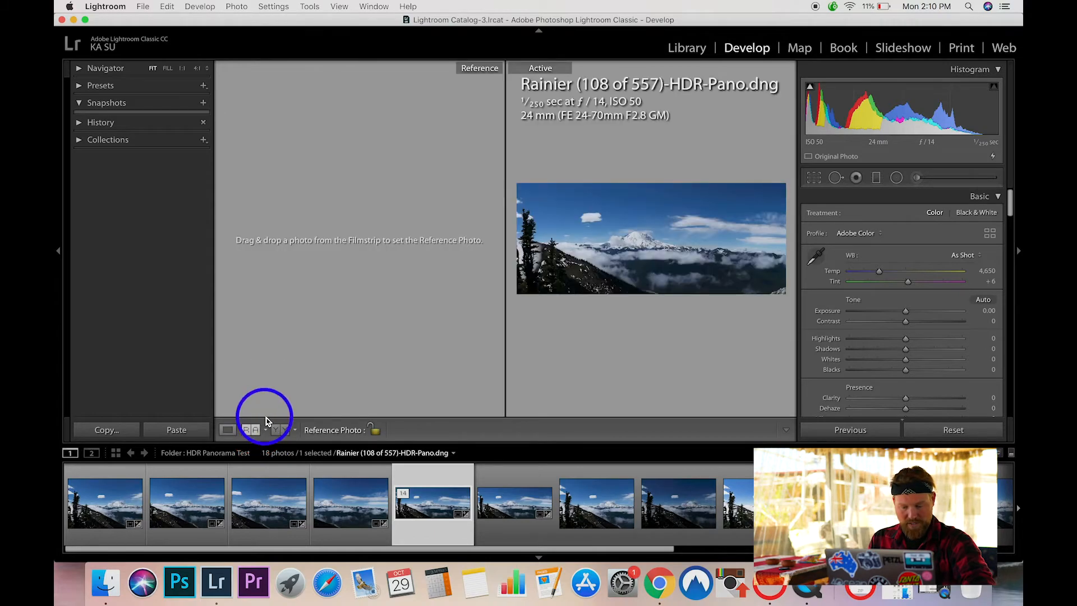
click(645, 254)
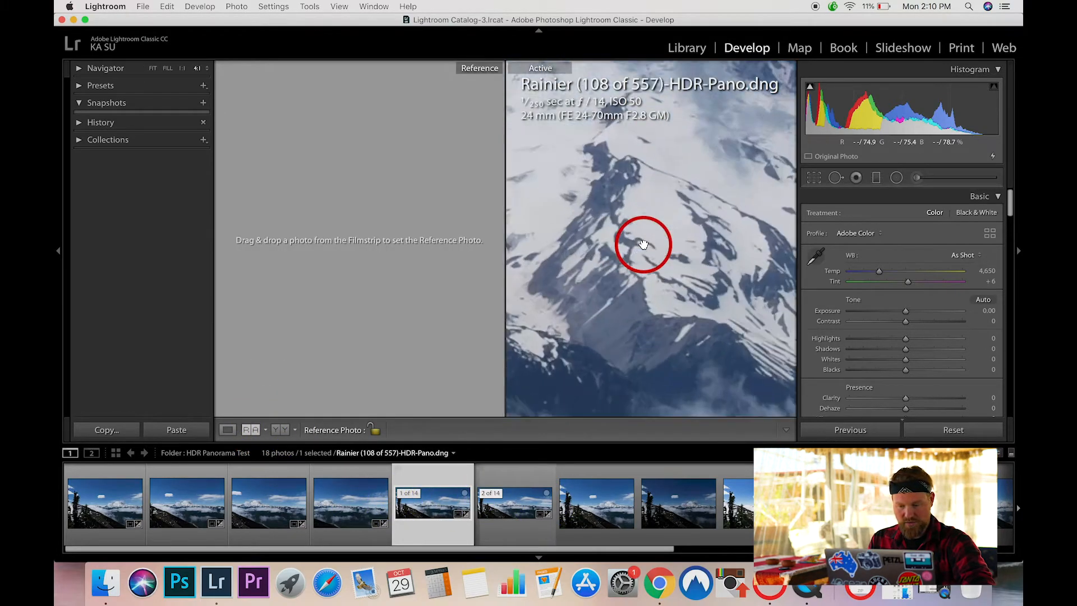
click(598, 249)
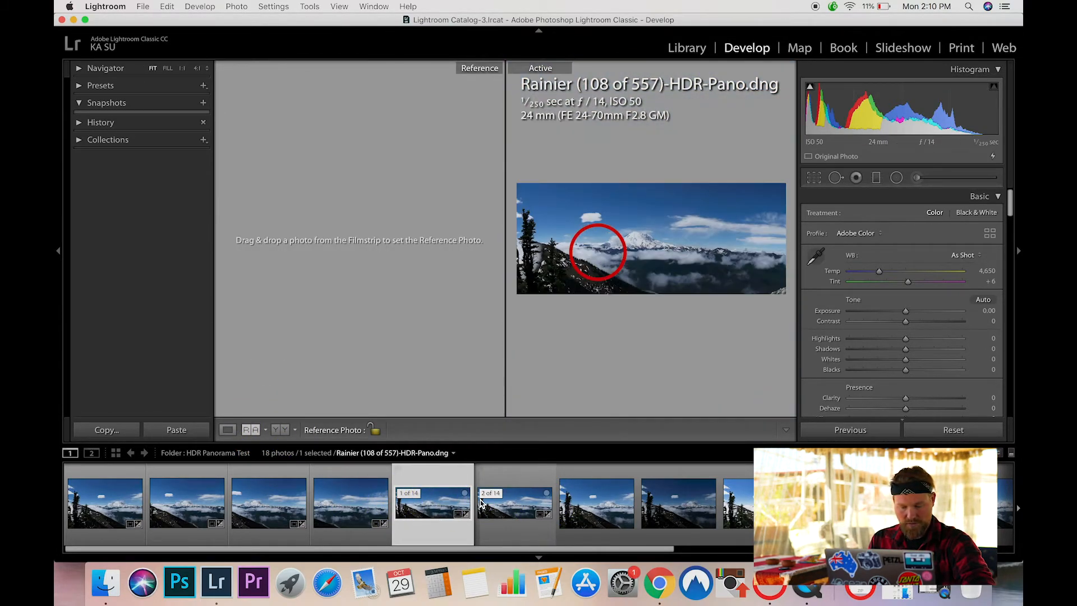
drag(516, 506, 362, 243)
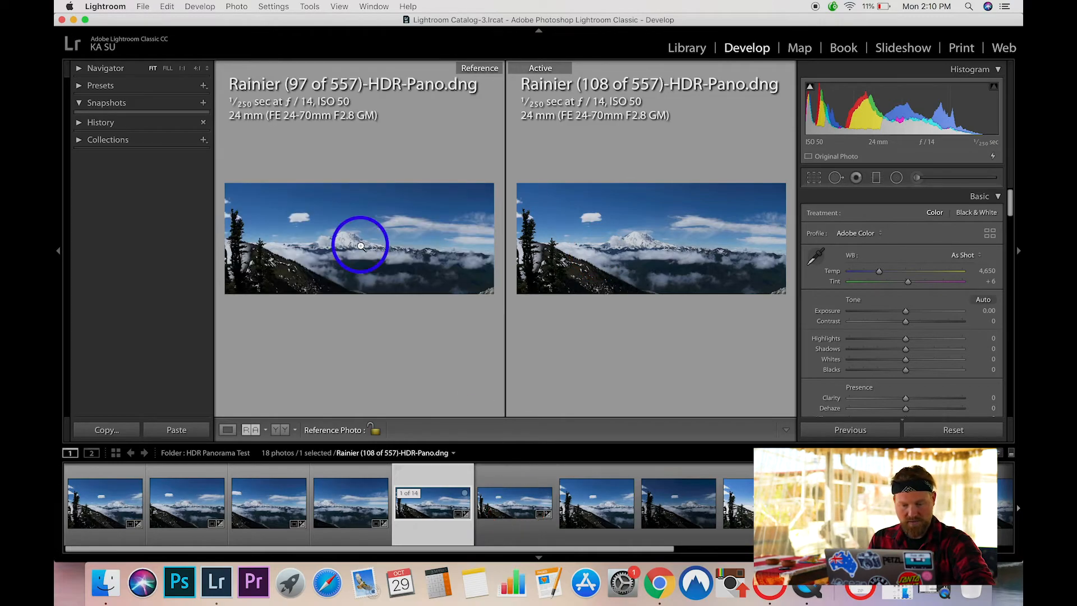
- Compare the foreground treetop's branch edges against the clouds in the reference and active panoramas at high magnification, examining the branch tip in the reference photo more closely
drag(259, 245, 344, 257)
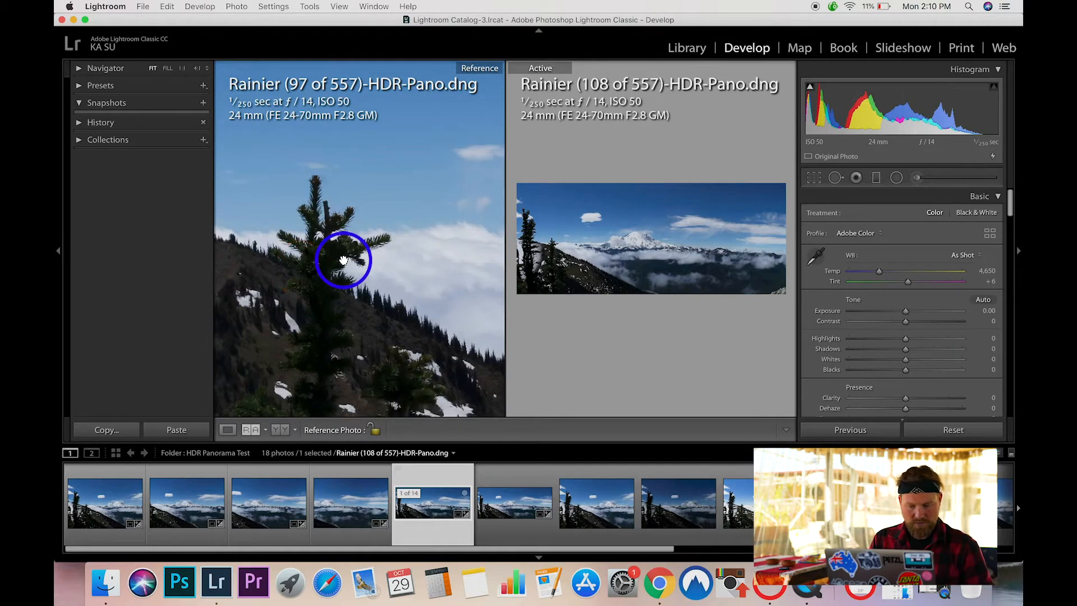
key(super+equal)
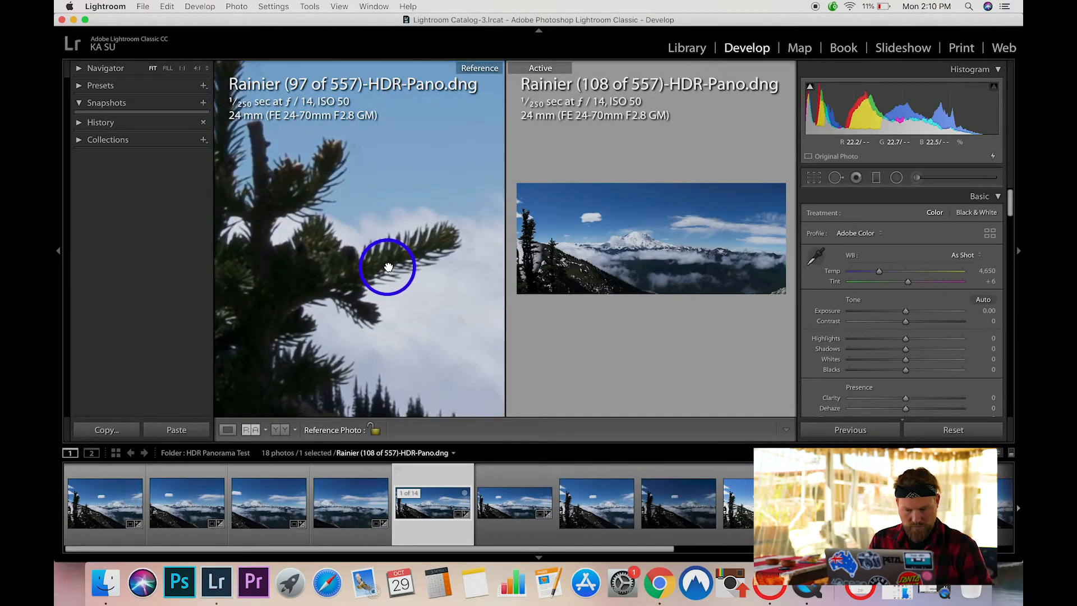
key(super+minus)
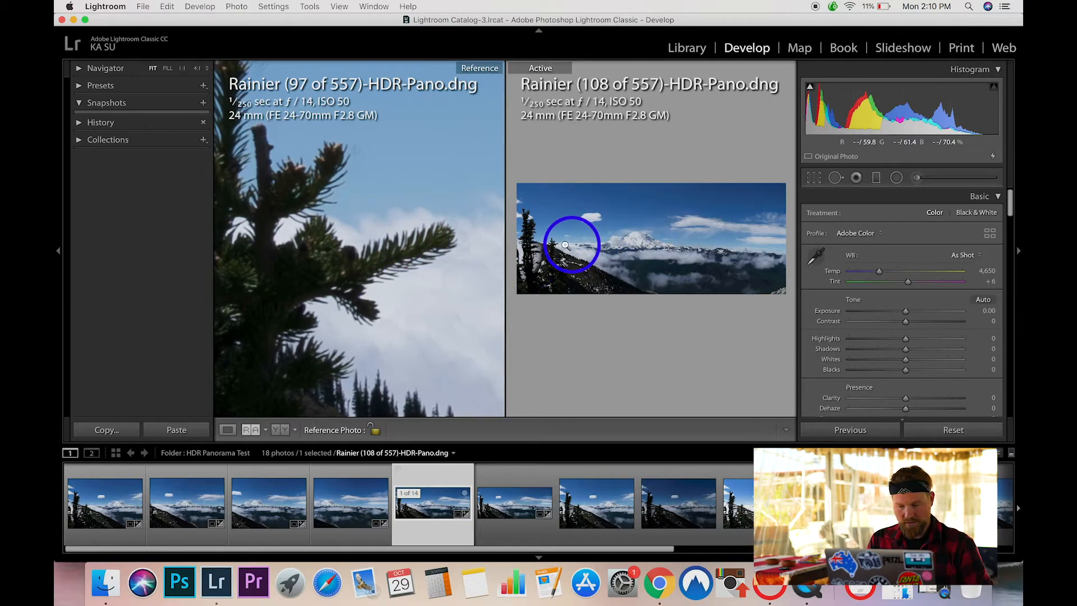
click(540, 240)
drag(745, 293, 625, 232)
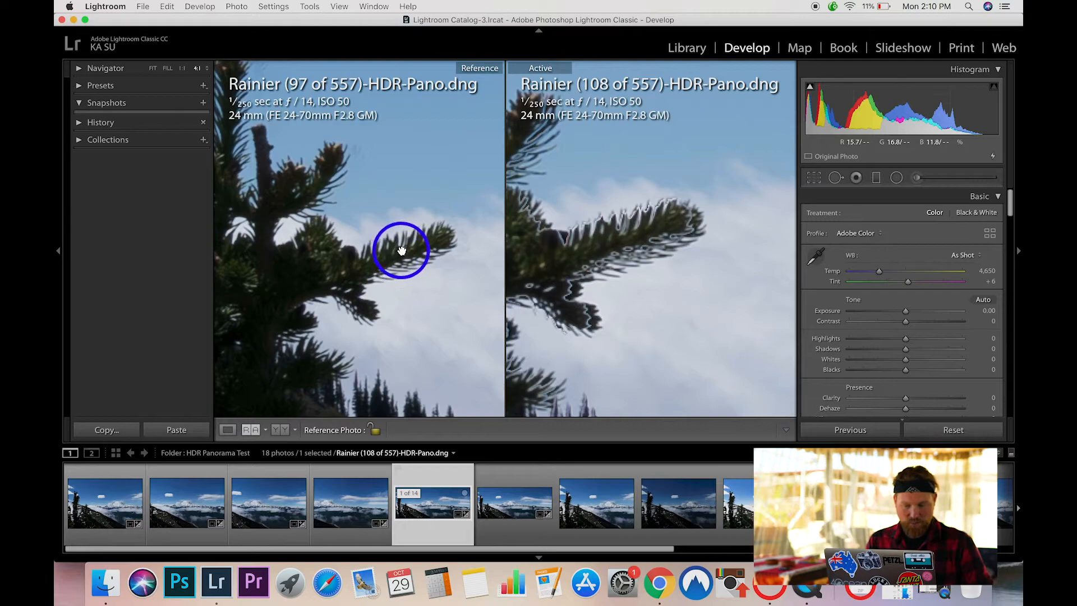
drag(398, 246, 250, 274)
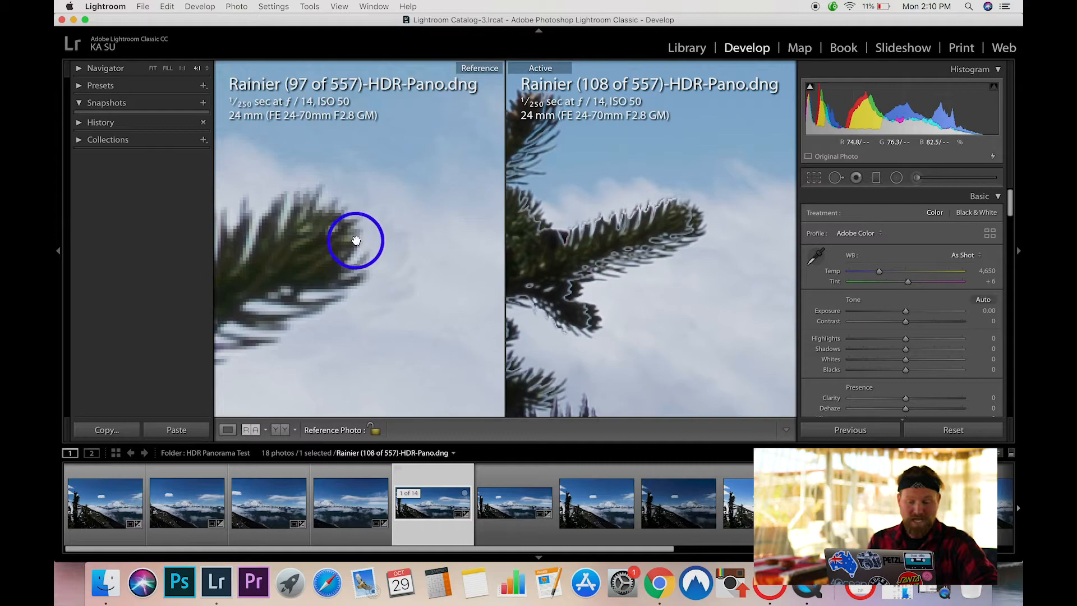
drag(387, 233, 400, 253)
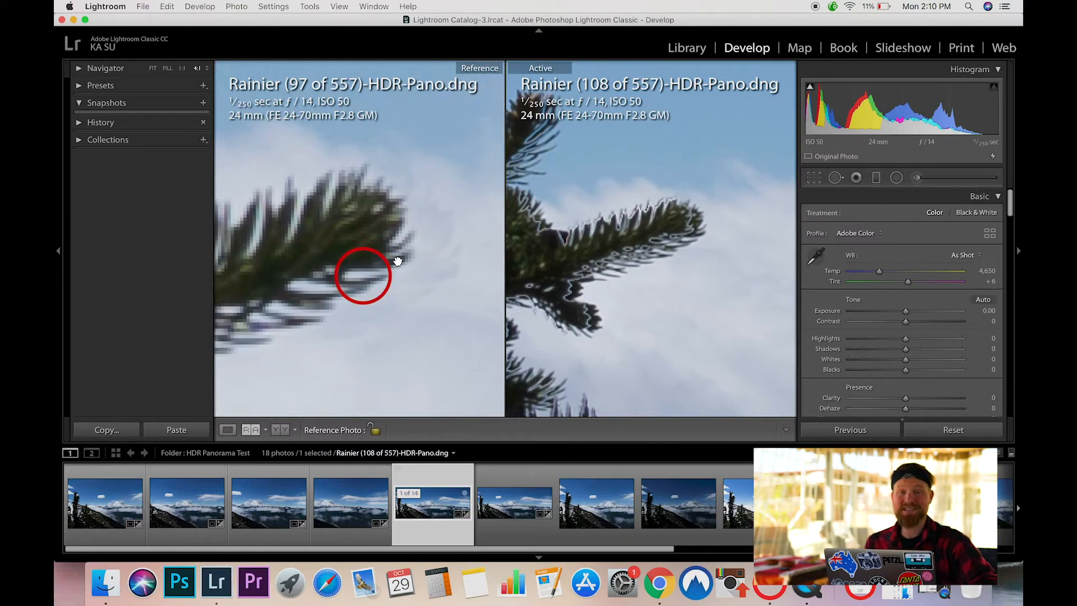